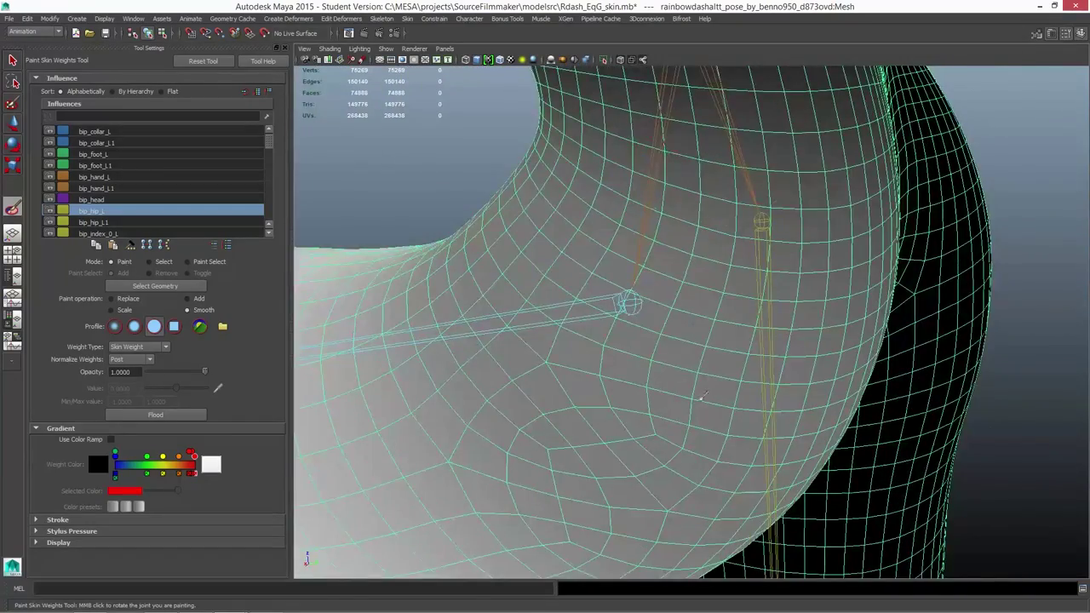
Step: Tumble the viewport into a close wireframe view of the hip opening
mouse_move(704, 396)
alt+mouse_down()
mouse_move(862, 156)
mouse_move(788, 168)
alt+mouse_up()
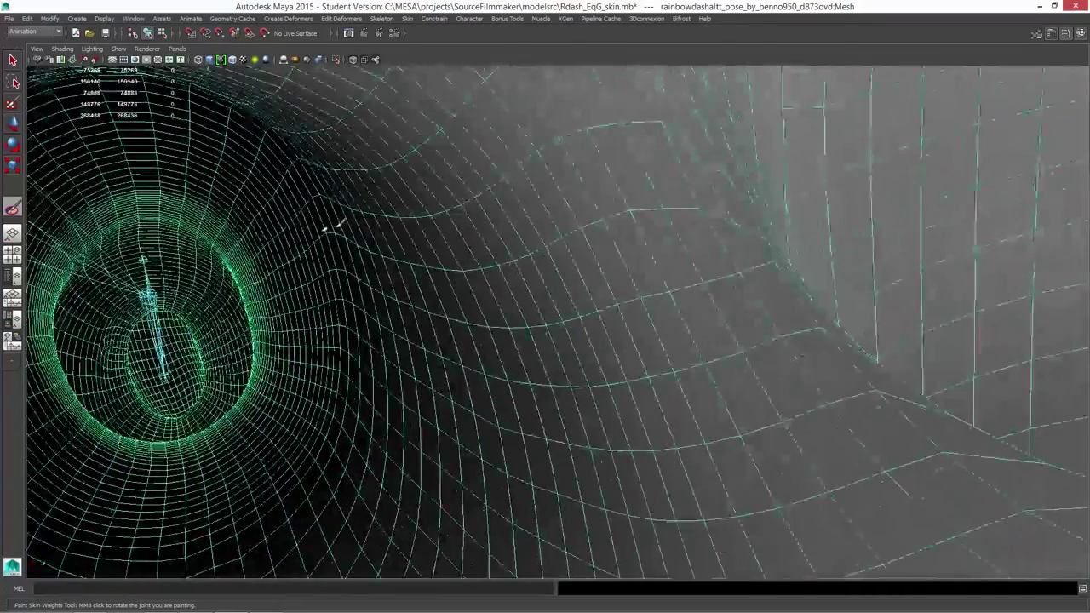
Step: Tumble, track and dolly out from the hip until the full wireframe body, legs and arms show
alt+drag(487, 159, 475, 307)
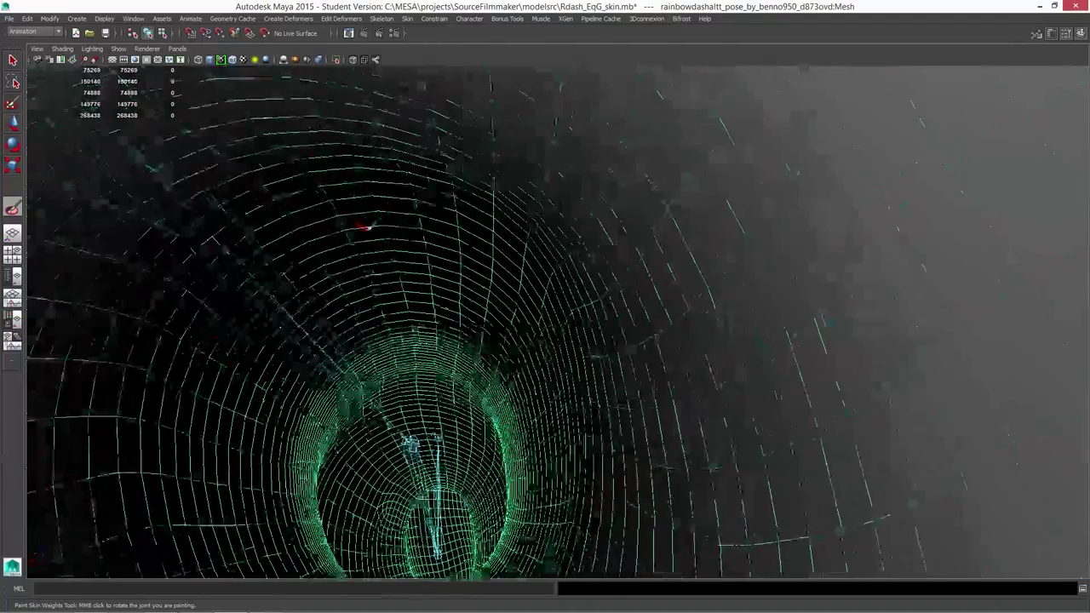
alt+drag(281, 395, 398, 151)
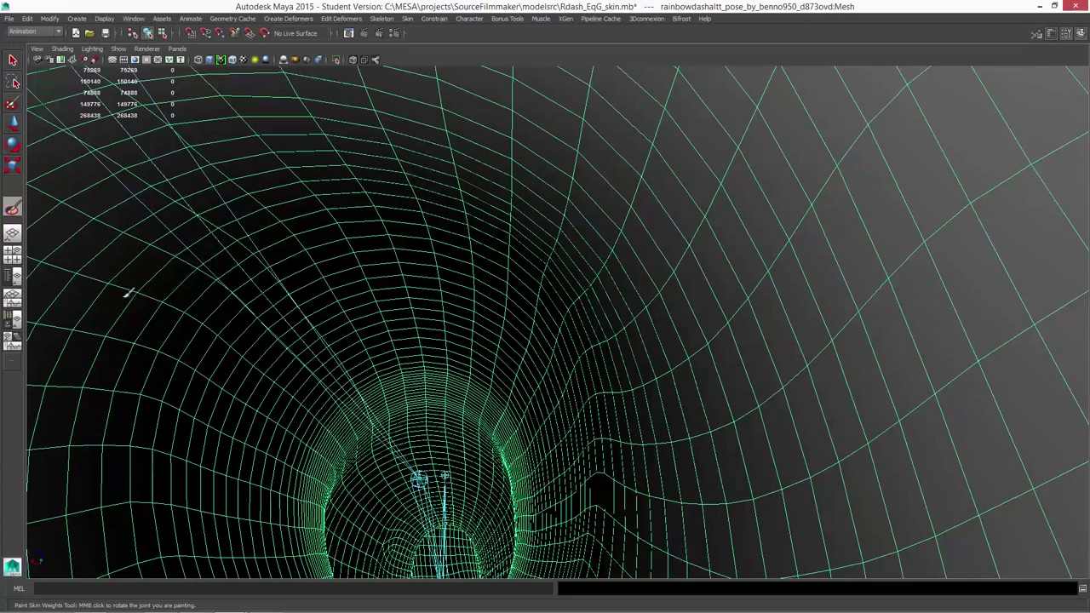
alt+drag(579, 88, 353, 397)
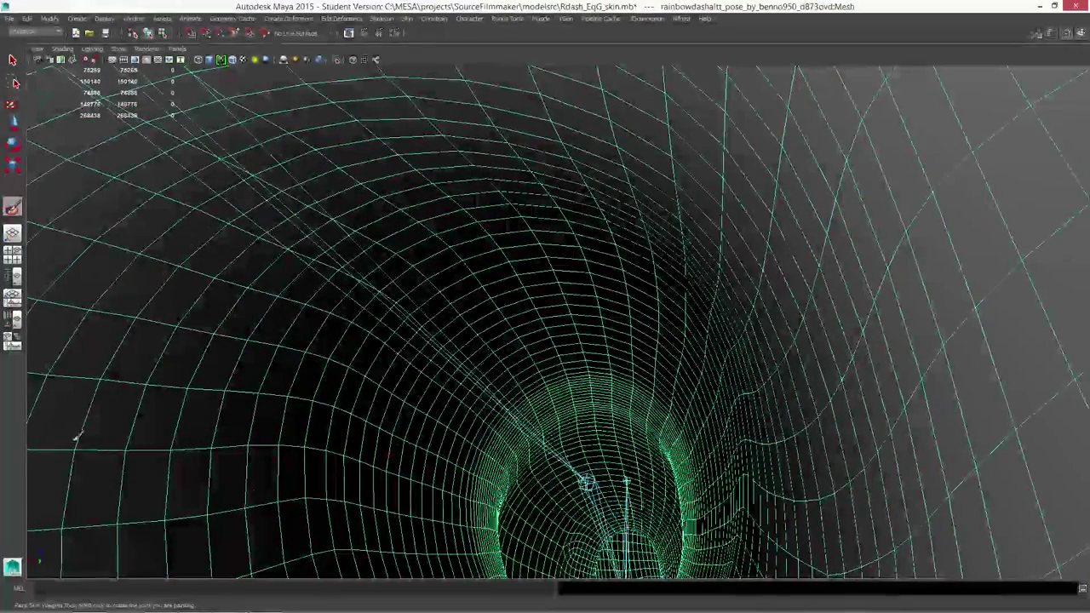
mouse_move(403, 248)
alt+mouse_down()
mouse_move(168, 161)
mouse_move(690, 149)
alt+mouse_up()
alt+drag(803, 224, 723, 297)
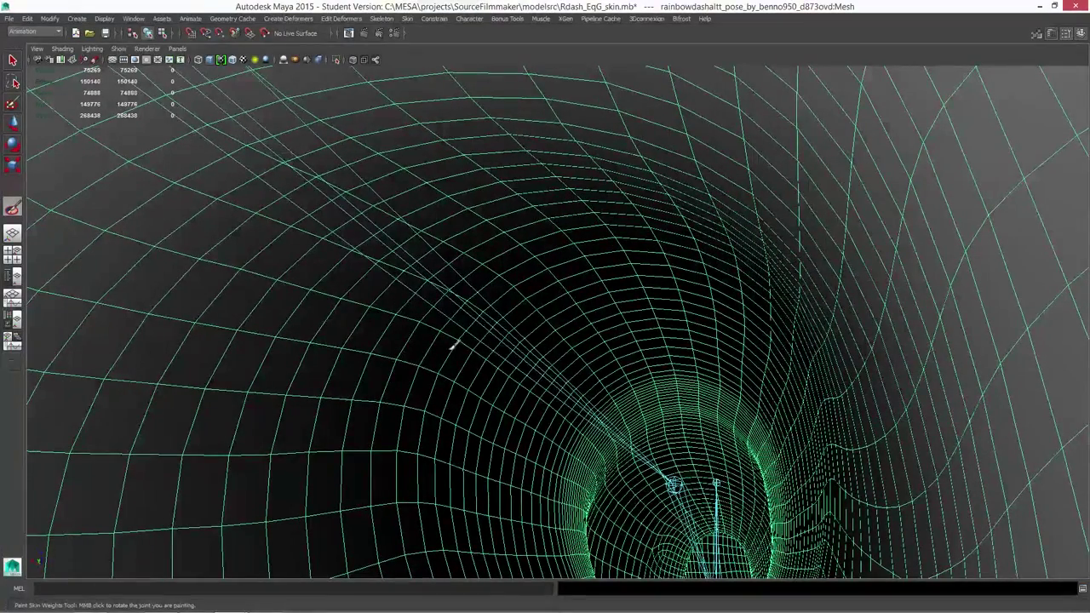
mouse_move(260, 261)
alt+right_down()
mouse_move(304, 199)
mouse_move(172, 437)
mouse_move(1064, 305)
mouse_move(1005, 481)
mouse_move(489, 226)
mouse_move(672, 454)
mouse_move(725, 333)
mouse_move(934, 268)
mouse_move(649, 41)
mouse_move(750, 342)
alt+right_up()
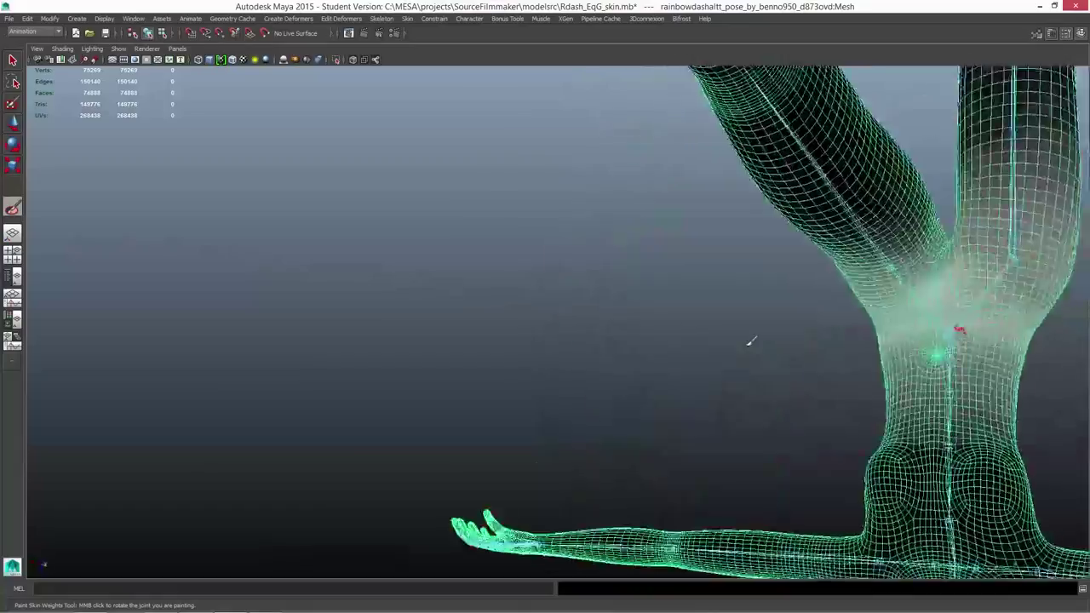
alt+drag(751, 342, 747, 402)
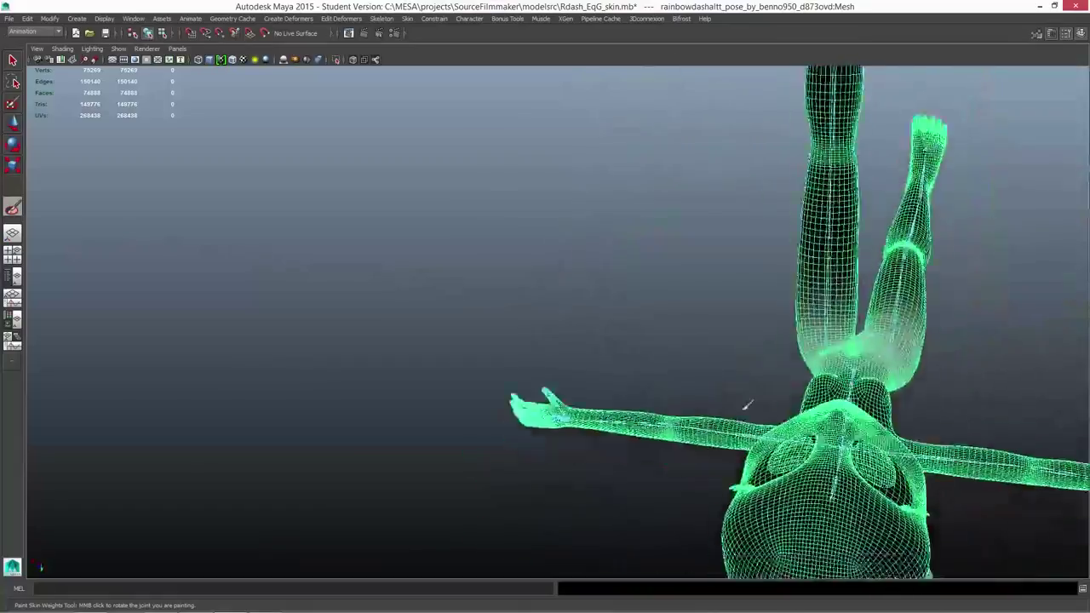
Step: Bend the left leg at bip_knee_L, then reselect the mesh for Paint Skin Weights
mouse_move(747, 401)
alt+right_down()
mouse_move(452, 280)
mouse_move(401, 214)
alt+right_up()
alt+drag(401, 214, 555, 341)
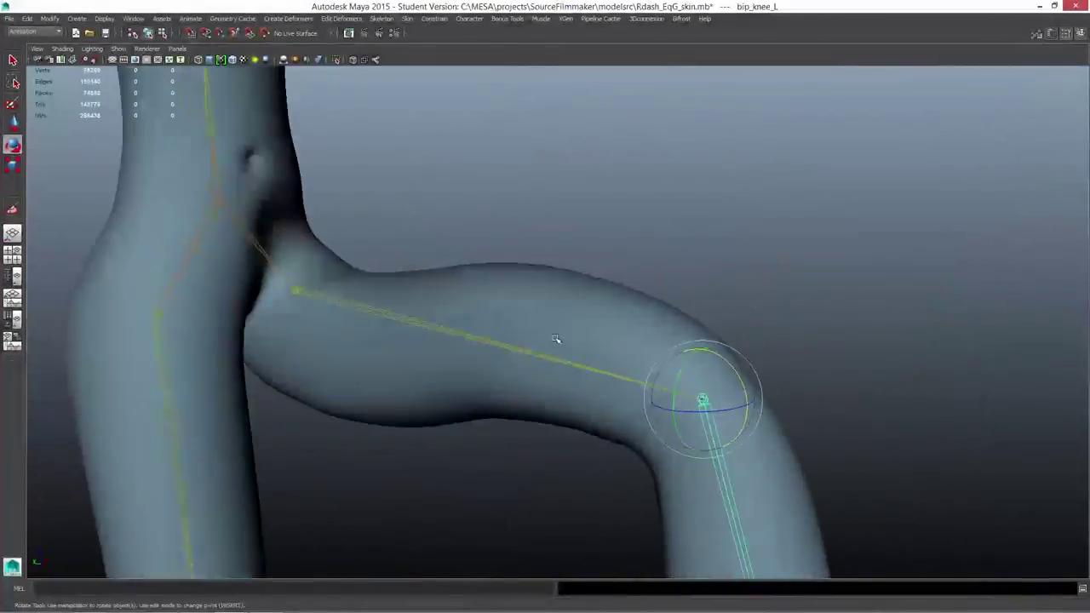
click(511, 323)
mouse_move(499, 316)
alt+mouse_down()
mouse_move(579, 402)
mouse_move(446, 319)
mouse_move(266, 339)
mouse_move(577, 373)
mouse_move(523, 321)
alt+mouse_up()
scroll(578, 373, up, 5)
scroll(578, 373, down, 5)
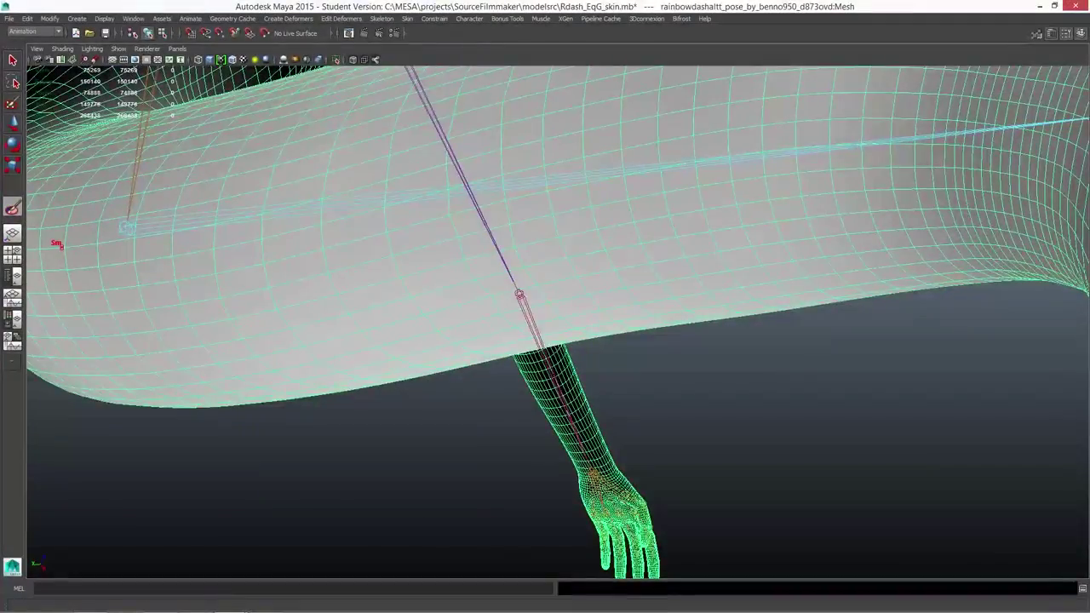
click(497, 295)
Step: Orbit around the bent thigh mesh to inspect it from several angles
alt+drag(385, 356, 543, 322)
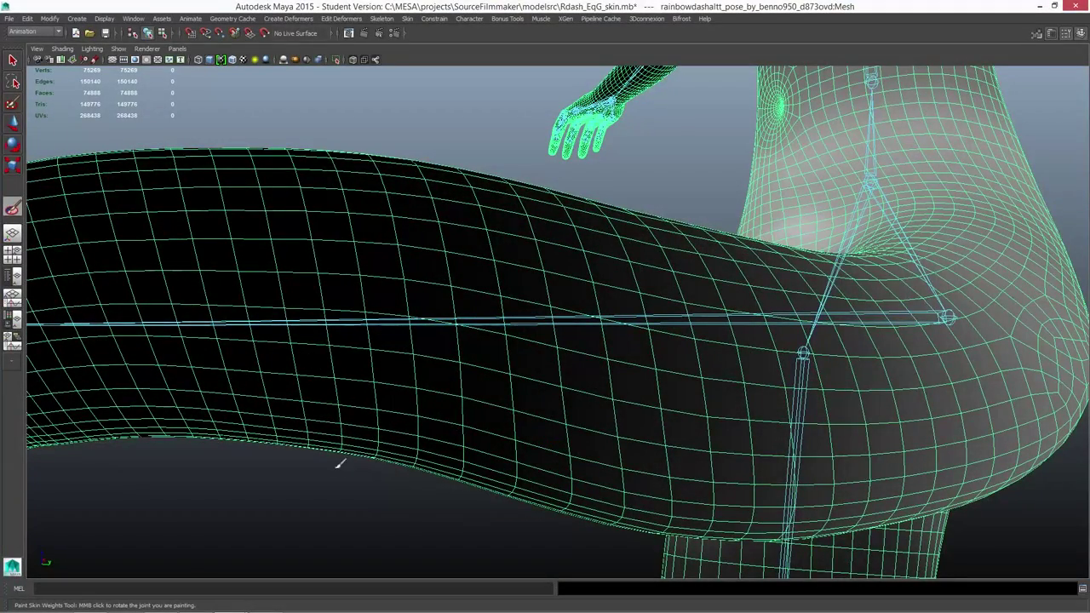
alt+drag(337, 305, 528, 492)
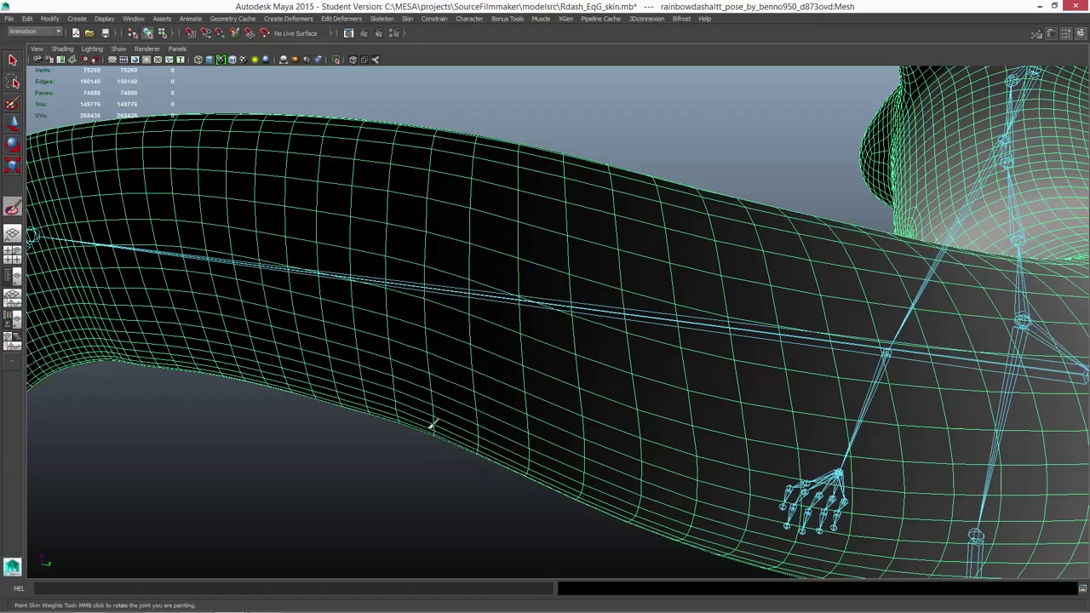
mouse_move(326, 124)
alt+mouse_down()
mouse_move(555, 373)
mouse_move(528, 334)
alt+mouse_up()
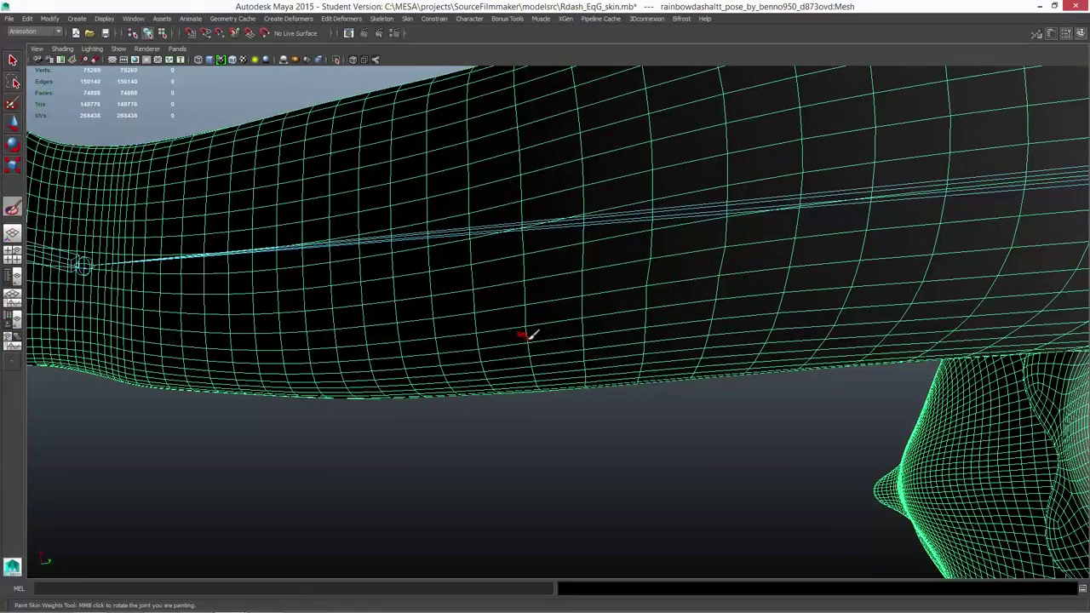
mouse_move(528, 335)
alt+mouse_down()
mouse_move(585, 214)
mouse_move(591, 346)
mouse_move(465, 250)
alt+mouse_up()
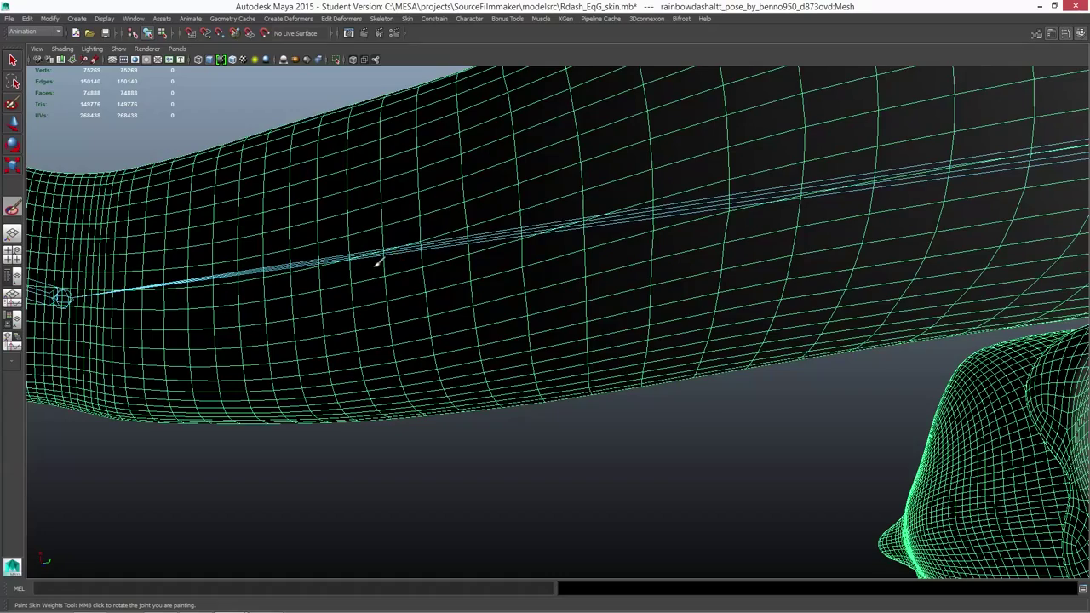
alt+drag(379, 214, 477, 153)
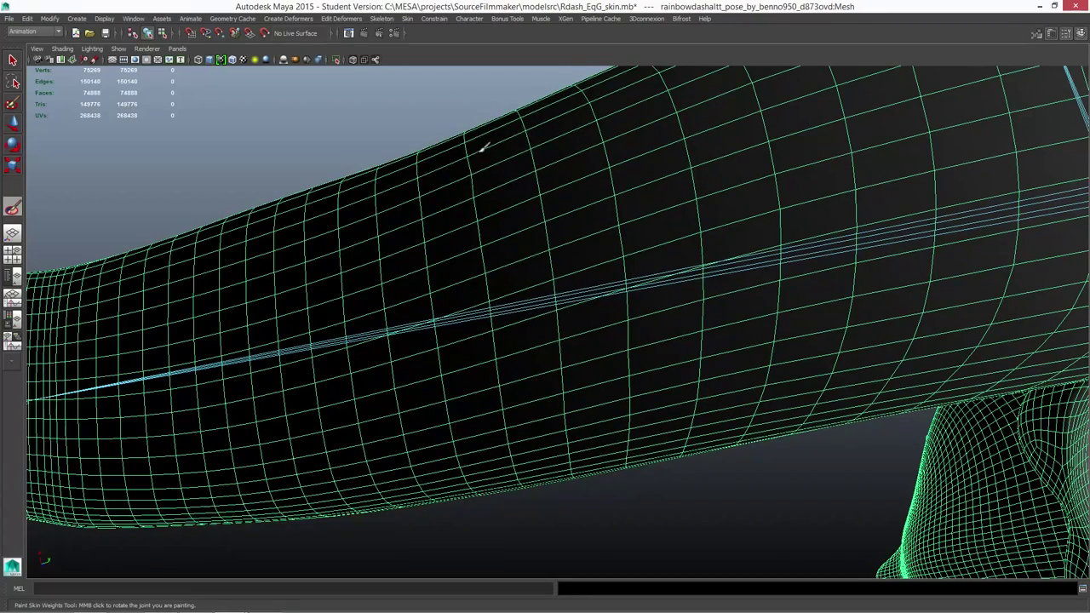
Step: Zoom out to the torso and arm, then settle on a close view of the upright leg
mouse_move(492, 305)
alt+mouse_down()
mouse_move(474, 243)
mouse_move(528, 289)
alt+mouse_up()
mouse_move(540, 380)
alt+mouse_down()
mouse_move(442, 300)
mouse_move(486, 170)
mouse_move(600, 230)
mouse_move(827, 385)
alt+mouse_up()
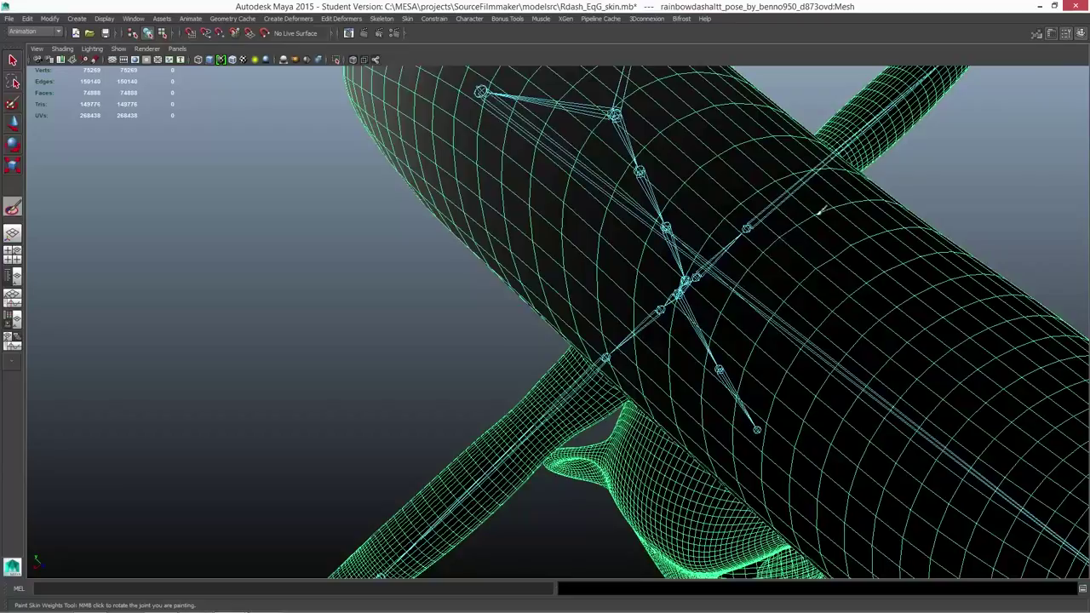
mouse_move(760, 351)
alt+mouse_down()
mouse_move(260, 346)
mouse_move(649, 275)
mouse_move(602, 265)
mouse_move(500, 379)
alt+mouse_up()
mouse_move(339, 210)
alt+mouse_down()
mouse_move(267, 275)
mouse_move(469, 394)
mouse_move(669, 244)
mouse_move(701, 456)
alt+mouse_up()
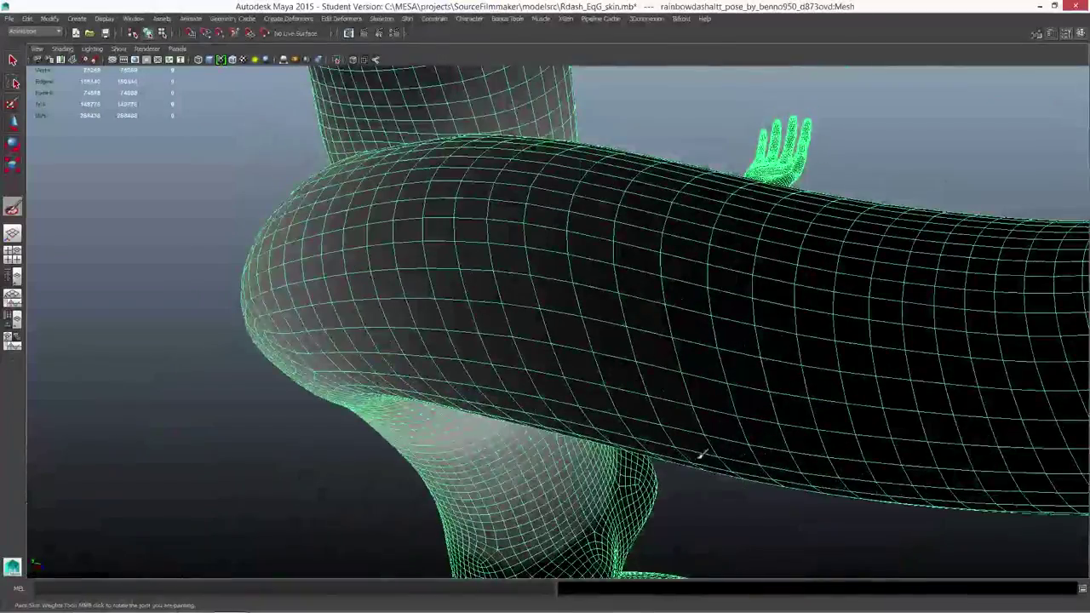
mouse_move(570, 251)
alt+mouse_down()
mouse_move(712, 324)
mouse_move(418, 204)
mouse_move(408, 403)
mouse_move(555, 214)
mouse_move(779, 241)
mouse_move(744, 324)
alt+mouse_up()
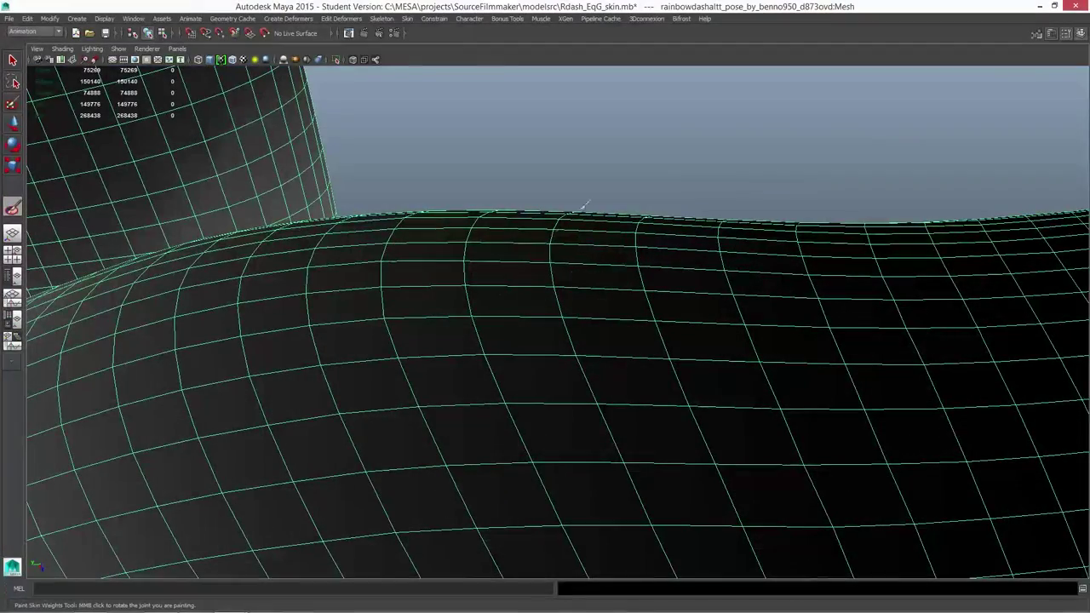
Step: Smooth the weights along the thigh tube and its upper edge where it meets the hip
mouse_move(309, 280)
alt+mouse_down()
mouse_move(256, 366)
mouse_move(536, 224)
alt+mouse_up()
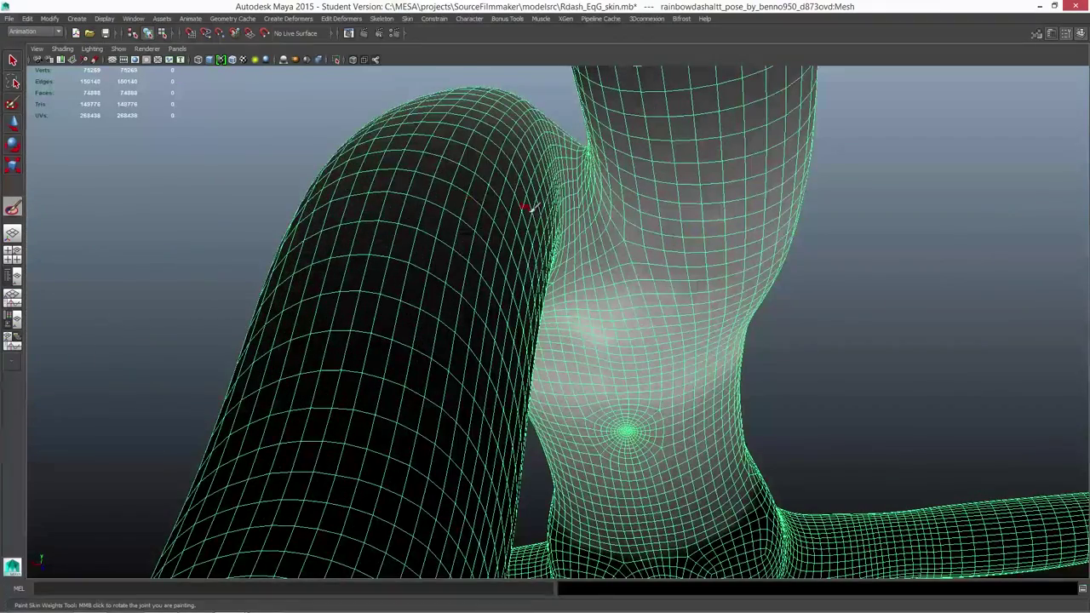
mouse_move(421, 350)
alt+mouse_down()
mouse_move(430, 294)
mouse_move(401, 280)
mouse_move(420, 292)
mouse_move(492, 260)
alt+mouse_up()
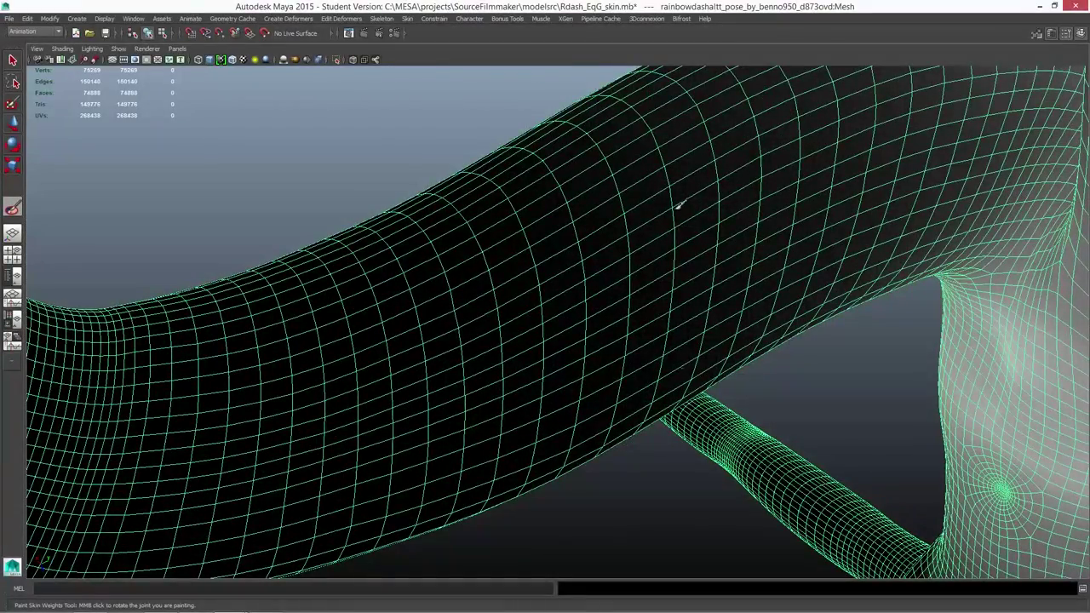
alt+drag(519, 191, 539, 207)
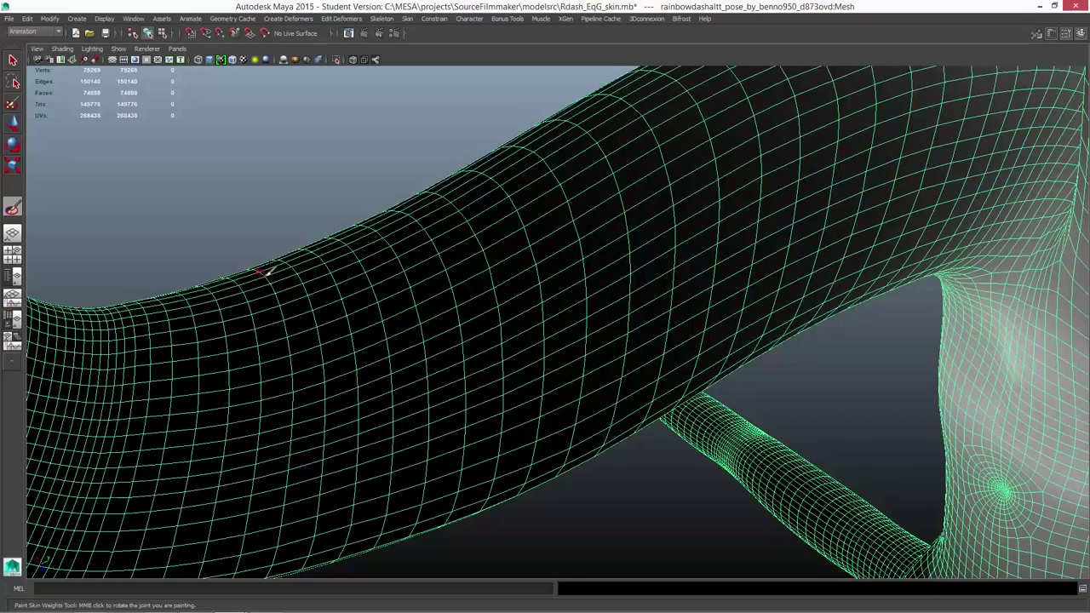
alt+drag(266, 272, 304, 382)
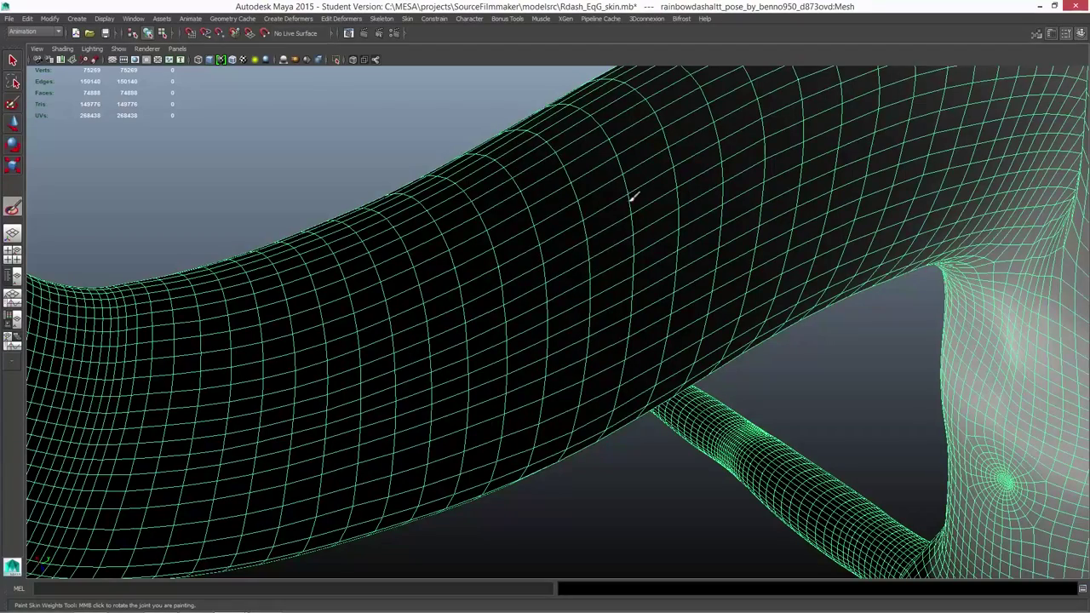
Step: Orbit around the thigh to inspect the hip crease, then smooth the thigh surface
mouse_move(728, 316)
alt+mouse_down()
mouse_move(645, 236)
mouse_move(613, 280)
mouse_move(497, 171)
mouse_move(460, 308)
mouse_move(380, 139)
alt+mouse_up()
mouse_move(610, 402)
alt+mouse_down()
mouse_move(377, 333)
mouse_move(672, 309)
mouse_move(651, 255)
mouse_move(663, 244)
mouse_move(557, 312)
mouse_move(548, 226)
mouse_move(585, 234)
mouse_move(611, 180)
mouse_move(670, 414)
mouse_move(523, 378)
mouse_move(506, 324)
mouse_move(456, 336)
mouse_move(616, 571)
alt+mouse_up()
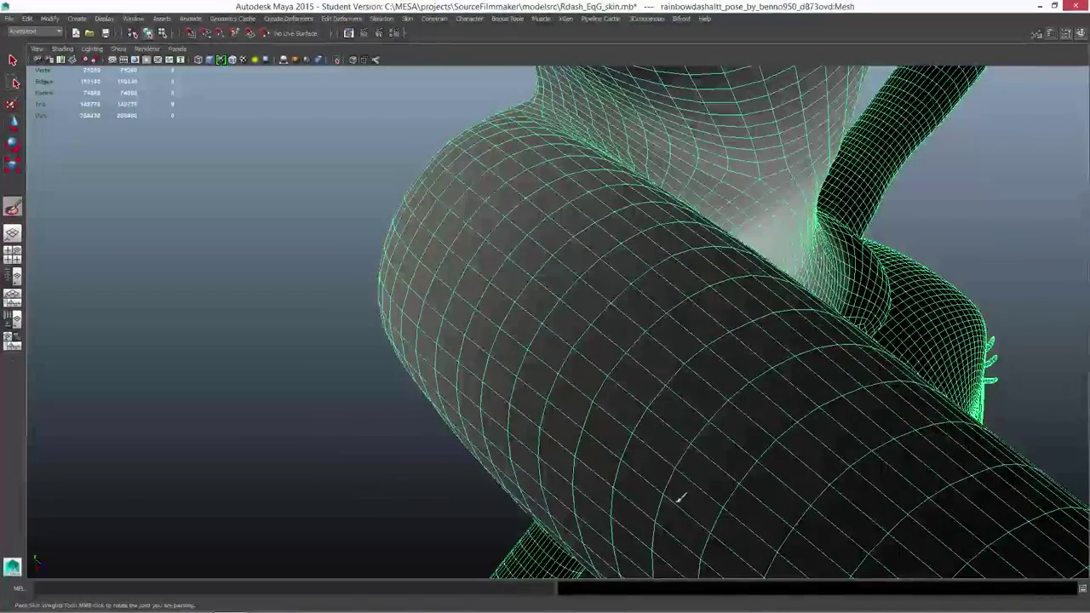
alt+drag(822, 394, 755, 475)
alt+drag(920, 349, 673, 343)
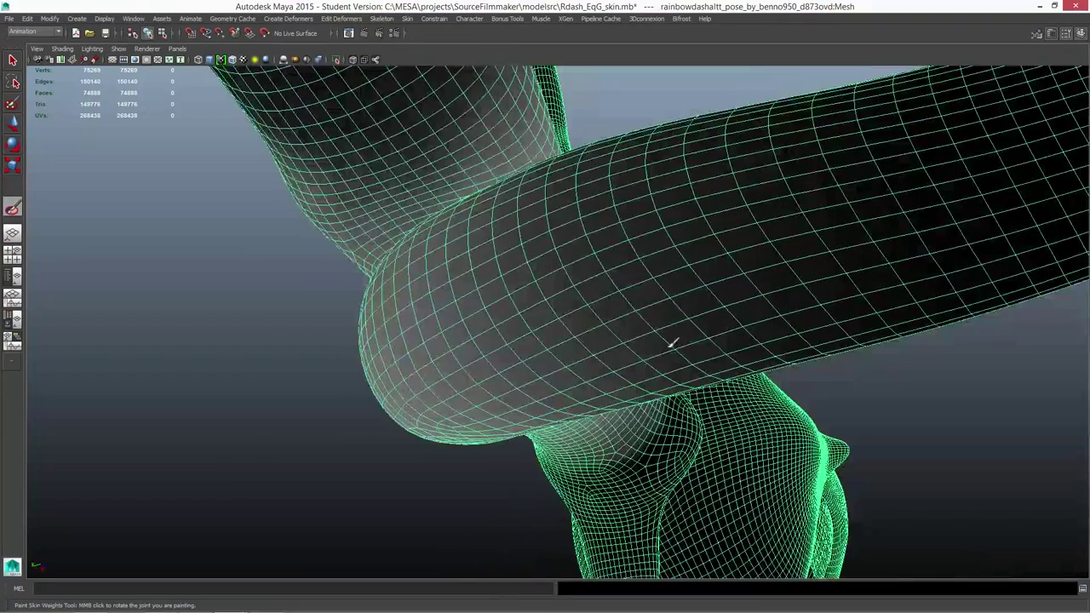
mouse_move(555, 247)
alt+mouse_down()
mouse_move(576, 236)
mouse_move(555, 367)
mouse_move(774, 188)
mouse_move(326, 386)
alt+mouse_up()
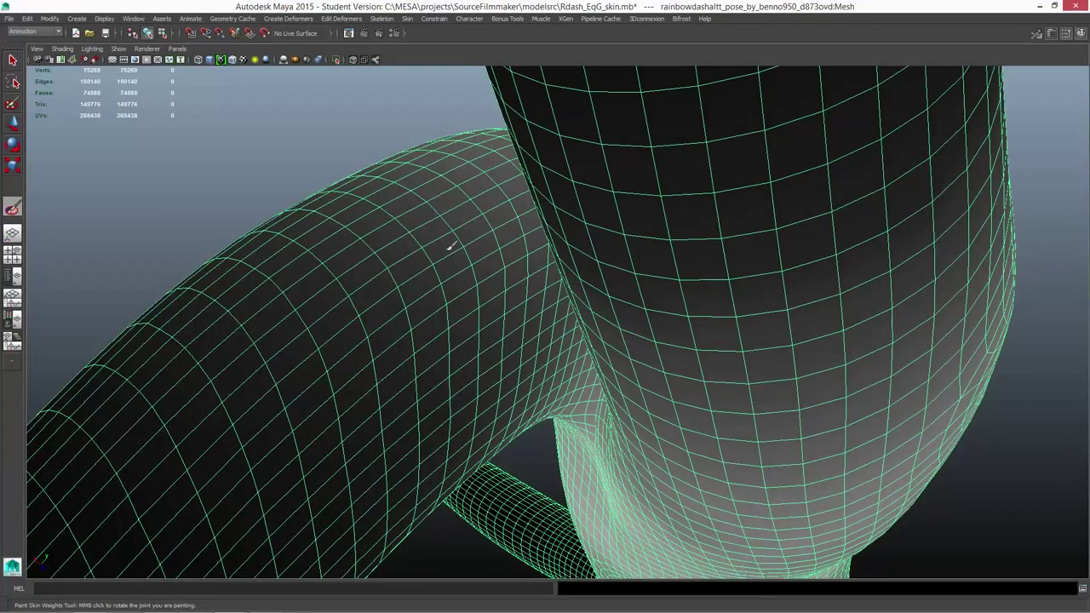
mouse_move(495, 209)
alt+mouse_down()
mouse_move(414, 224)
mouse_move(480, 246)
mouse_move(408, 307)
mouse_move(697, 284)
mouse_move(645, 441)
mouse_move(747, 350)
mouse_move(599, 281)
alt+mouse_up()
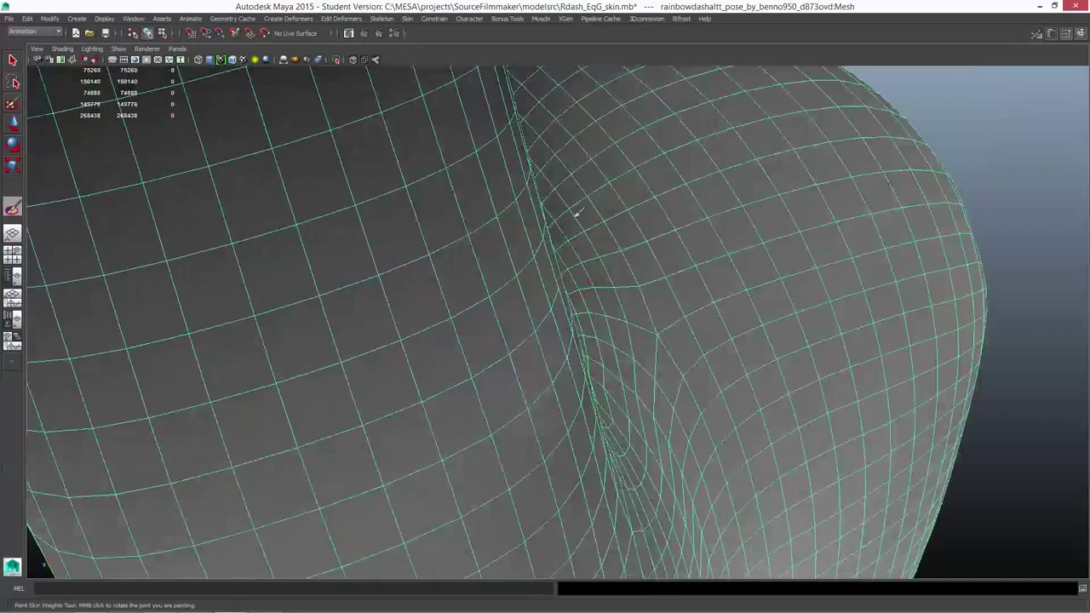
alt+drag(610, 396, 438, 284)
mouse_move(502, 452)
alt+mouse_down()
mouse_move(701, 516)
mouse_move(756, 288)
mouse_move(389, 316)
mouse_move(639, 438)
mouse_move(383, 494)
mouse_move(515, 432)
alt+mouse_up()
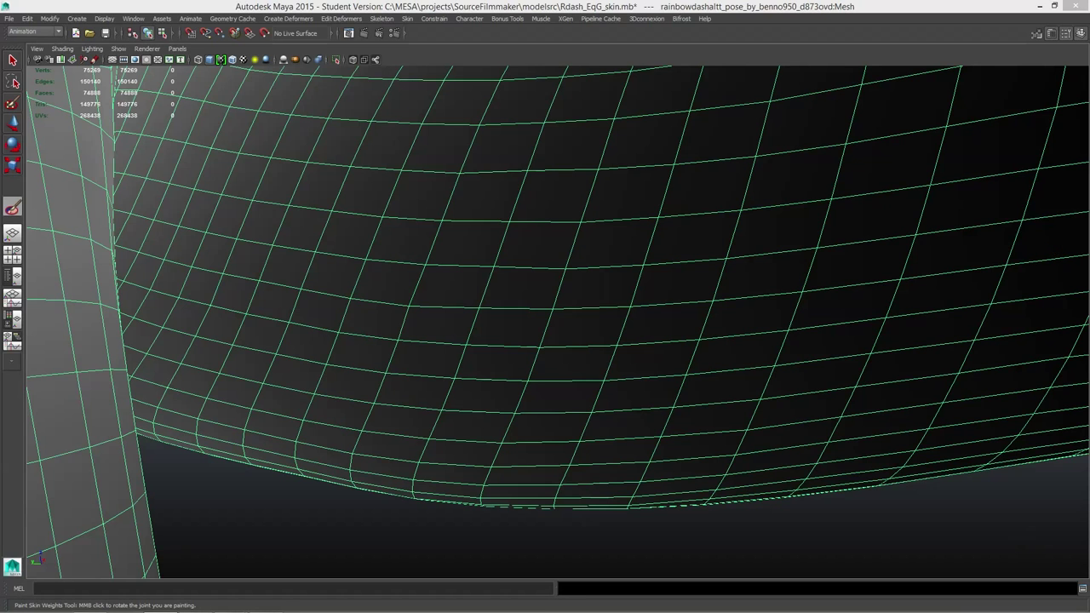
drag(749, 315, 227, 287)
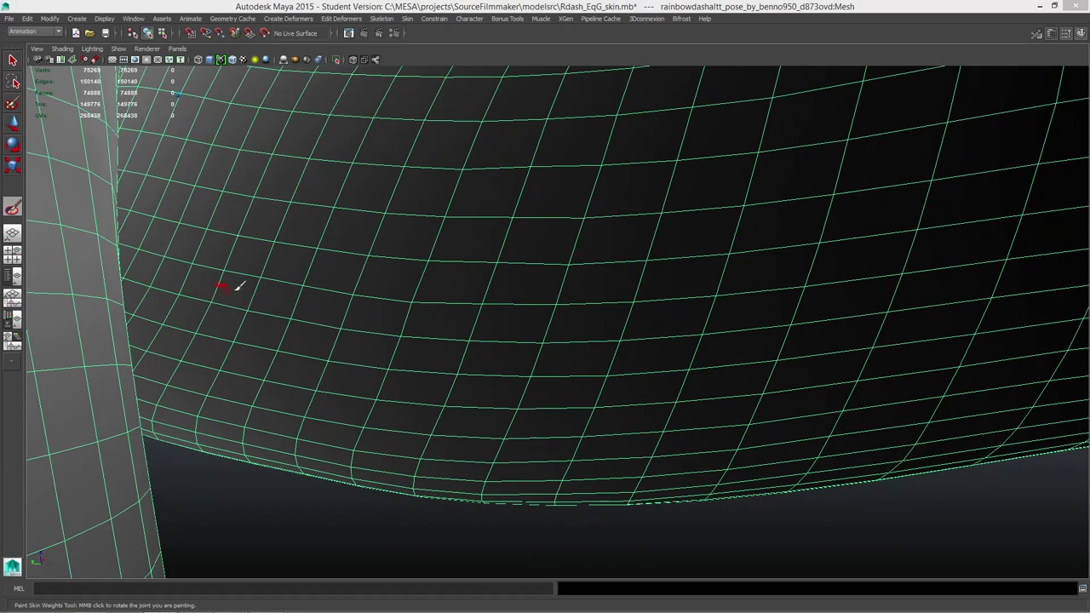
Step: Orbit around the bent thigh's top, underside and sides, ending beside the other leg
mouse_move(237, 349)
alt+mouse_down()
mouse_move(212, 293)
mouse_move(275, 260)
alt+mouse_up()
mouse_move(190, 328)
alt+mouse_down()
mouse_move(244, 292)
mouse_move(300, 366)
mouse_move(674, 338)
mouse_move(755, 469)
mouse_move(615, 409)
mouse_move(647, 401)
mouse_move(358, 336)
mouse_move(357, 468)
mouse_move(494, 307)
mouse_move(718, 146)
mouse_move(840, 281)
mouse_move(474, 479)
mouse_move(370, 309)
mouse_move(338, 295)
mouse_move(605, 221)
mouse_move(808, 241)
mouse_move(793, 127)
mouse_move(679, 250)
mouse_move(519, 170)
mouse_move(793, 178)
mouse_move(706, 404)
mouse_move(515, 427)
alt+mouse_up()
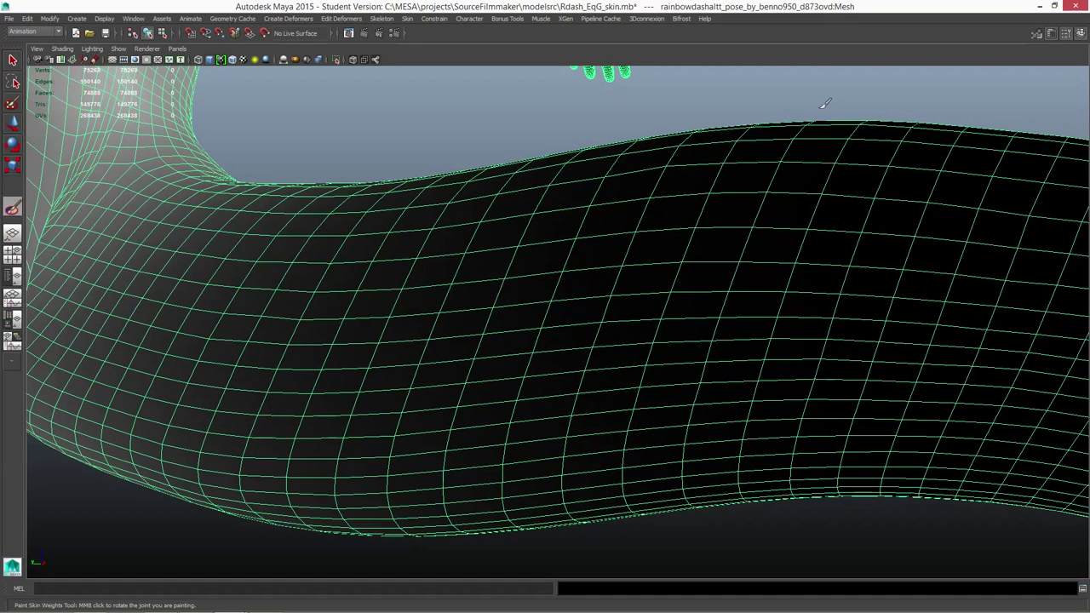
mouse_move(881, 362)
alt+mouse_down()
mouse_move(998, 249)
mouse_move(798, 423)
alt+mouse_up()
mouse_move(912, 351)
alt+mouse_down()
mouse_move(991, 321)
mouse_move(635, 310)
mouse_move(494, 360)
mouse_move(496, 380)
mouse_move(456, 347)
mouse_move(292, 457)
mouse_move(319, 348)
mouse_move(279, 191)
alt+mouse_up()
mouse_move(573, 319)
alt+mouse_down()
mouse_move(857, 377)
mouse_move(545, 243)
mouse_move(596, 373)
mouse_move(421, 465)
mouse_move(706, 195)
mouse_move(798, 236)
mouse_move(838, 590)
alt+mouse_up()
mouse_move(742, 158)
alt+mouse_down()
mouse_move(864, 231)
mouse_move(835, 214)
mouse_move(811, 85)
mouse_move(755, 220)
mouse_move(623, 287)
mouse_move(891, 340)
mouse_move(616, 463)
mouse_move(773, 382)
mouse_move(741, 85)
mouse_move(656, 120)
alt+mouse_up()
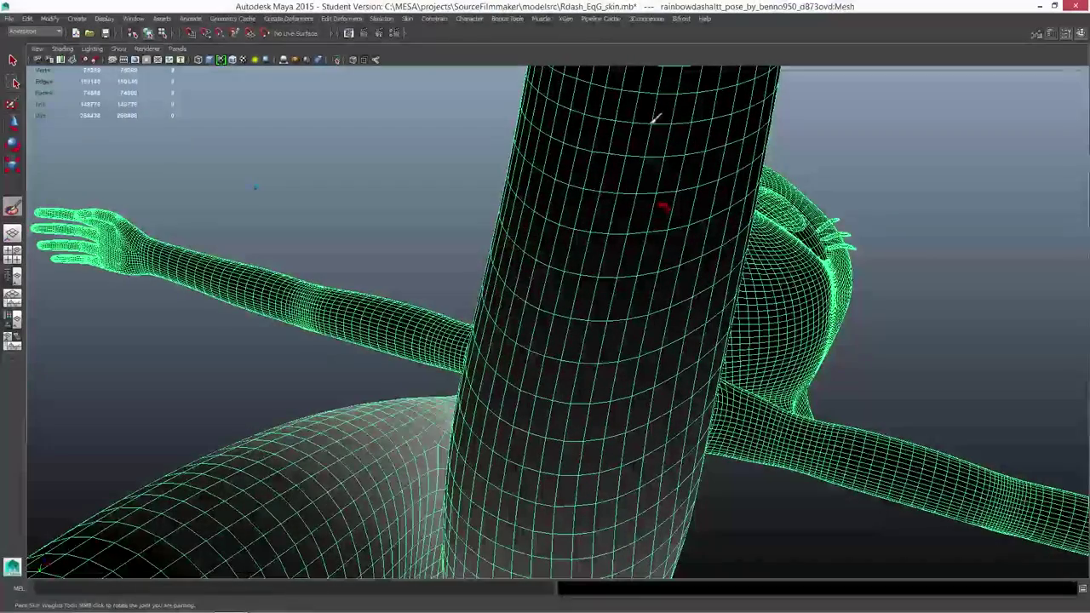
mouse_move(656, 119)
alt+mouse_down()
mouse_move(515, 426)
mouse_move(511, 414)
mouse_move(336, 372)
mouse_move(840, 219)
alt+mouse_up()
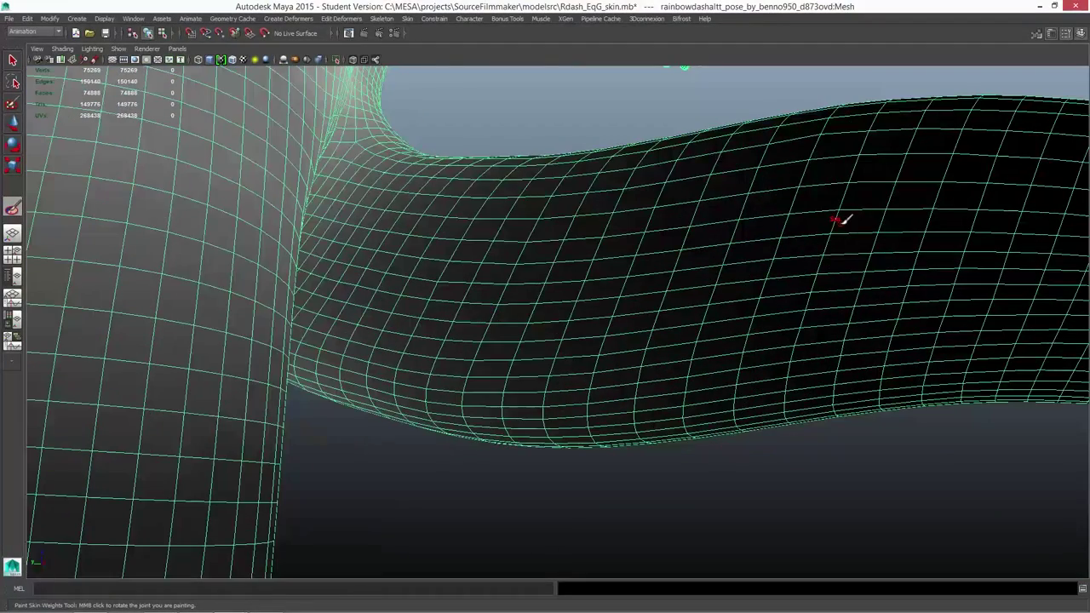
alt+drag(849, 100, 582, 295)
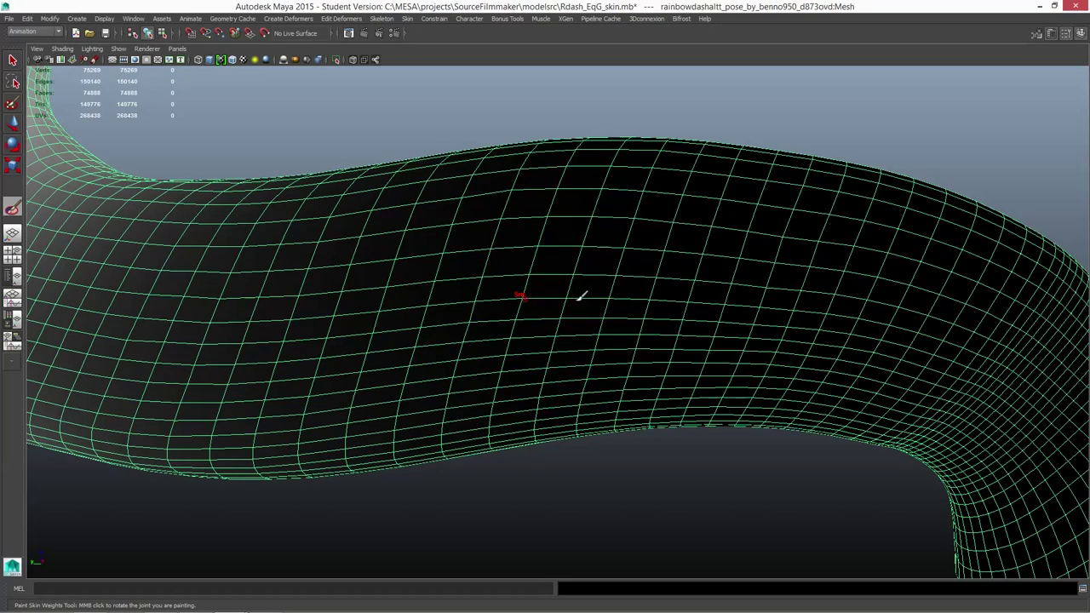
mouse_move(581, 296)
alt+mouse_down()
mouse_move(784, 251)
mouse_move(962, 328)
alt+mouse_up()
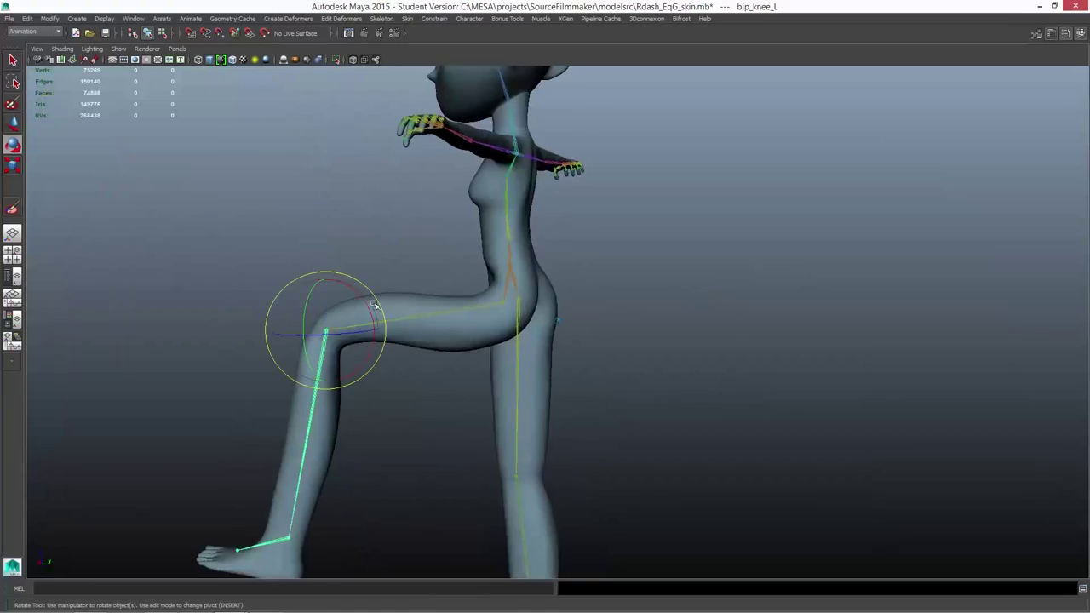